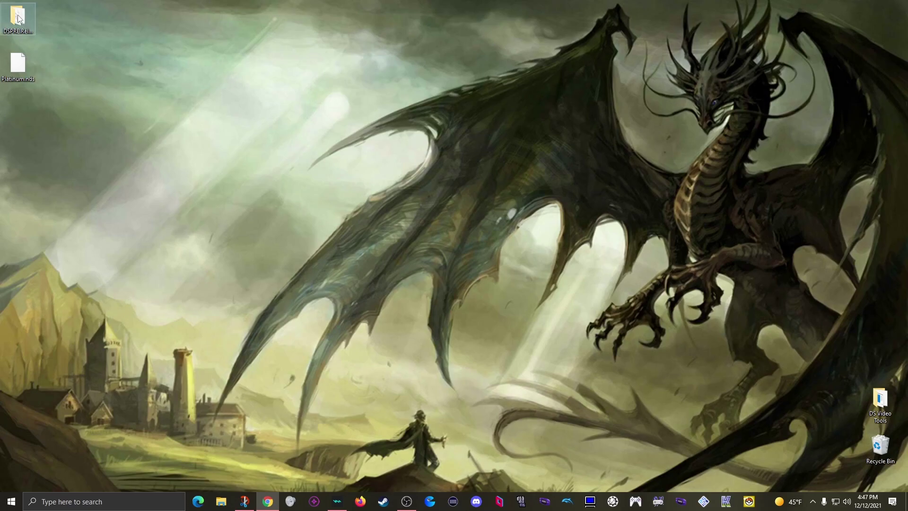
# - Open the DSPRE.Reloaded folder on the desktop
pyautogui.doubleClick(18, 18)
# - Launch DSPRE.exe and move the editor window over the file browser
pyautogui.click(381, 198)
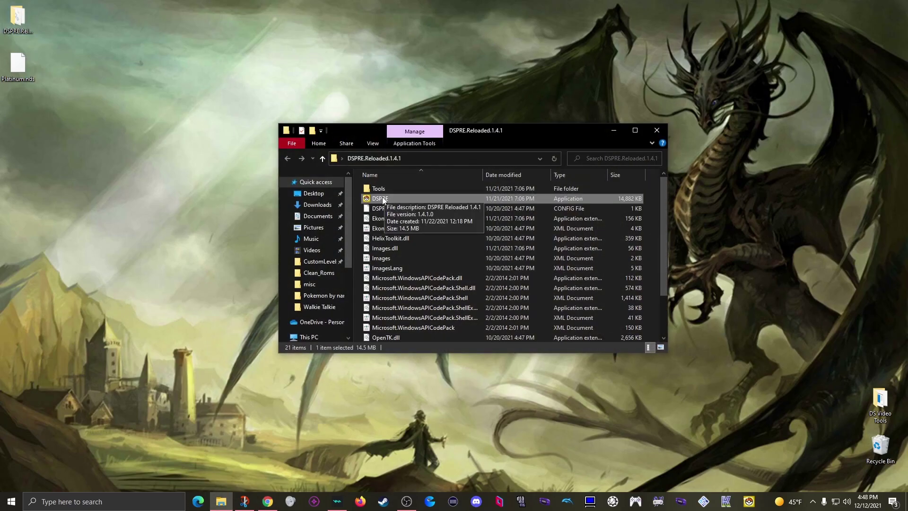
pyautogui.doubleClick(382, 198)
pyautogui.moveTo(140, 48); pyautogui.dragTo(254, 84)
# - Load Platinum.nds from Clean_Roms using its already extracted data
pyautogui.click(172, 109)
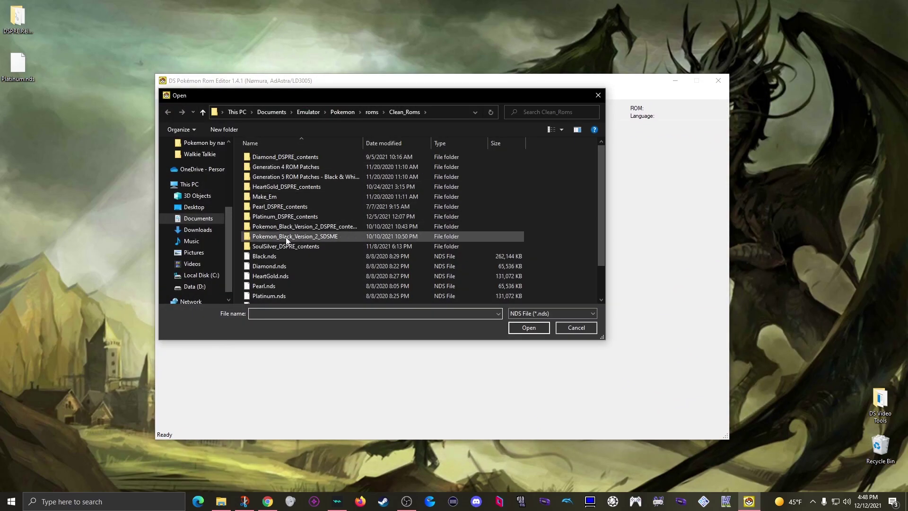
pyautogui.doubleClick(261, 296)
pyautogui.click(425, 287)
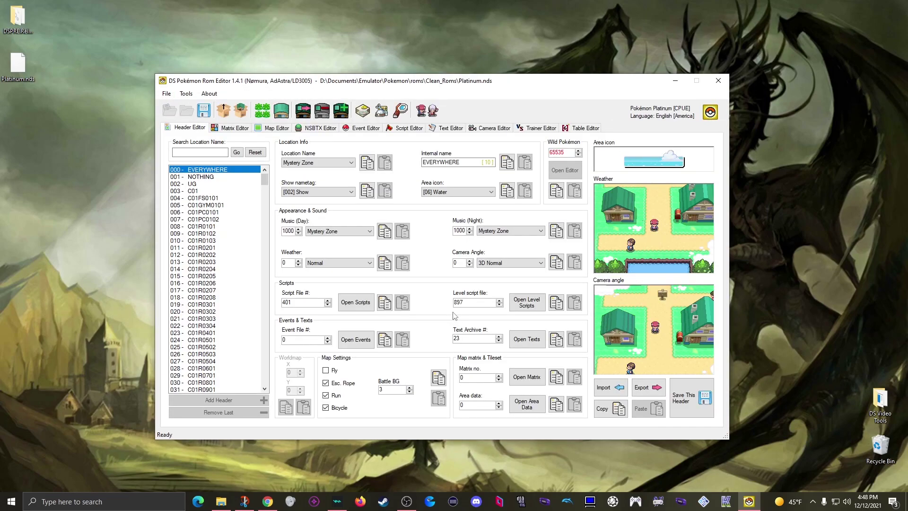
pyautogui.click(528, 130)
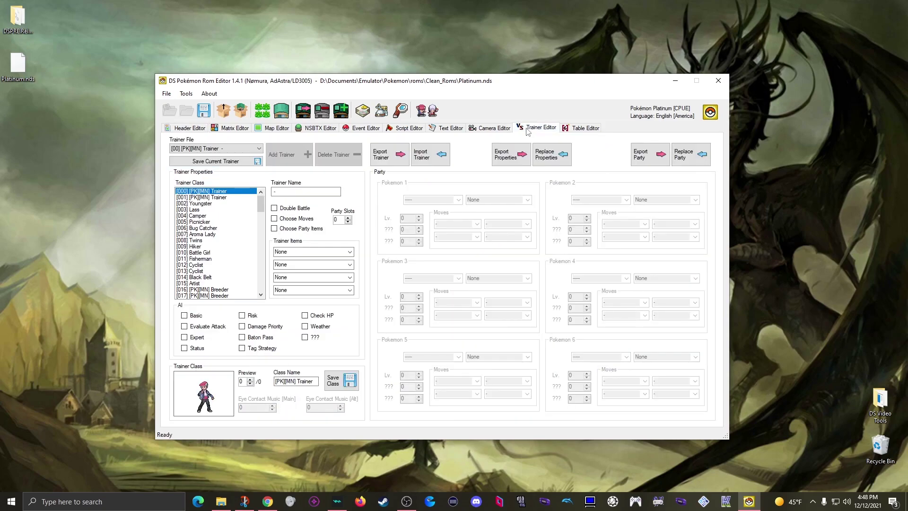
# - Load trainer [01] Youngster Tristan from the Trainer File list, then switch to Firefox
pyautogui.click(235, 149)
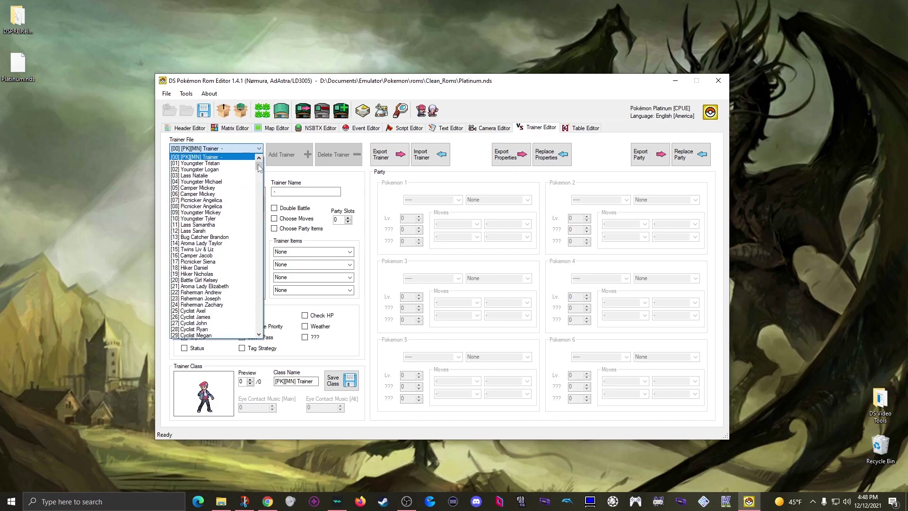
pyautogui.moveTo(259, 164)
pyautogui.mouseDown()
pyautogui.moveTo(258, 223)
pyautogui.moveTo(258, 167)
pyautogui.mouseUp()
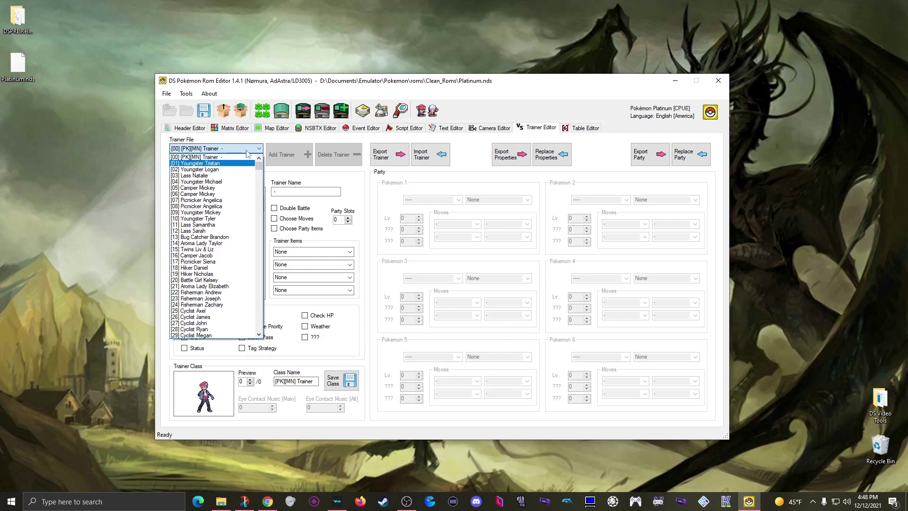
pyautogui.click(214, 164)
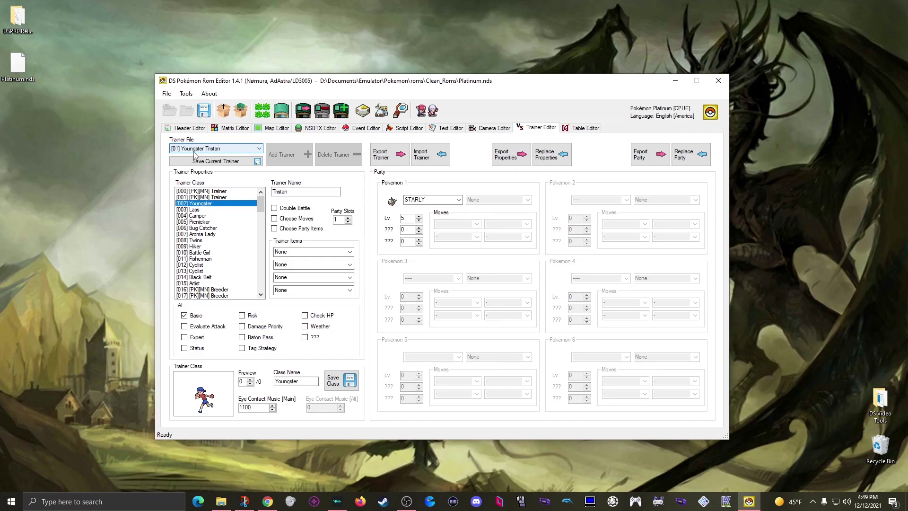
pyautogui.click(361, 501)
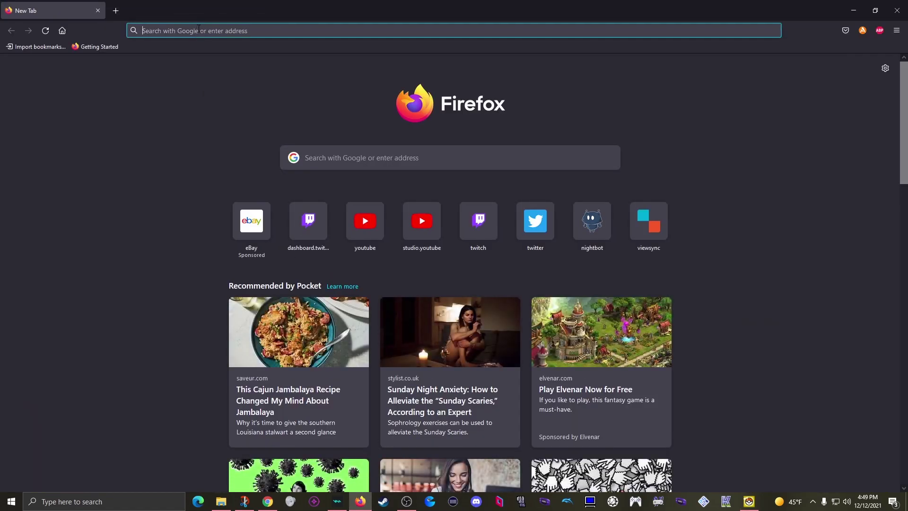
# - Search 'youngster (trainer class)' and open the Bulbapedia Youngster article
pyautogui.write('youn')
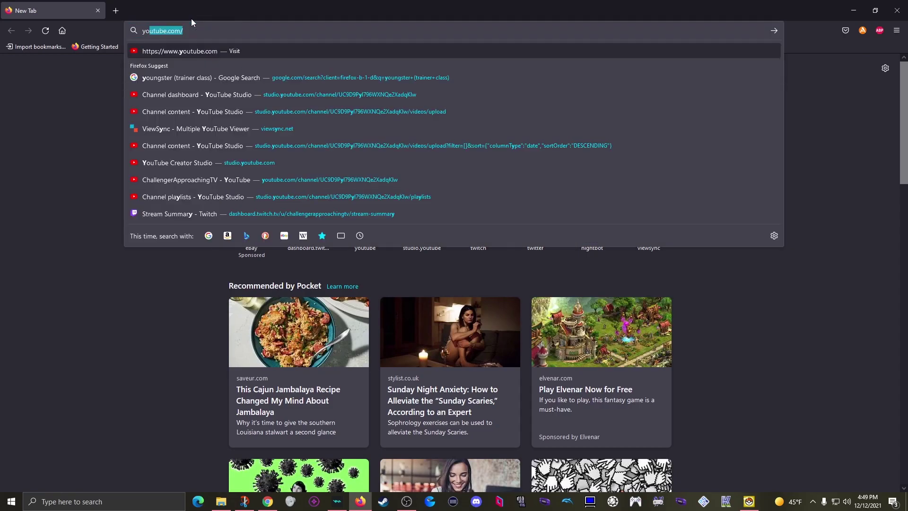
pyautogui.click(201, 70)
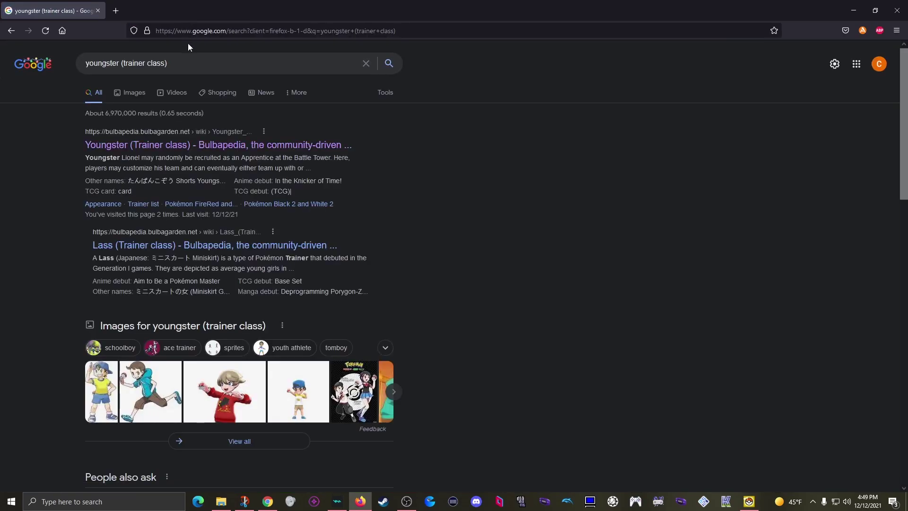
pyautogui.click(182, 144)
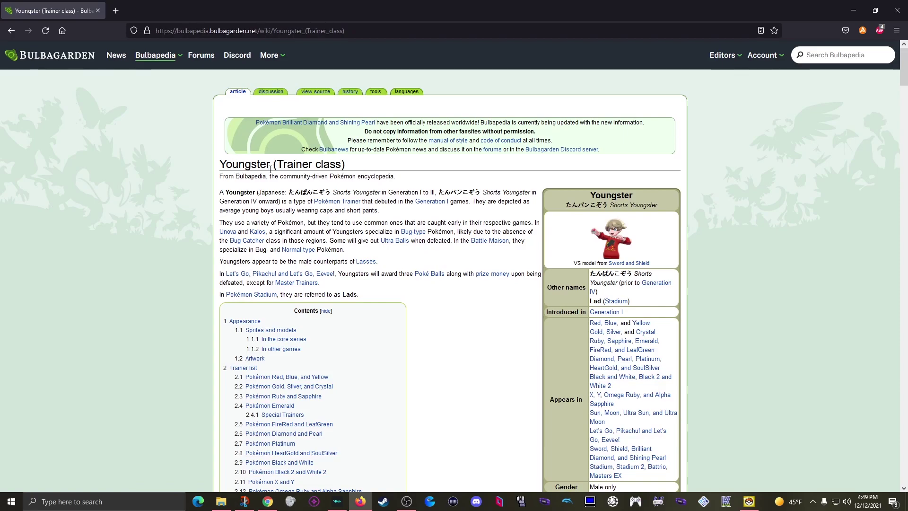
# - Expand the Platinum trainer table, follow Tristan's Route 202 link, then minimize Firefox
pyautogui.scroll(-3, 304, 185)
pyautogui.scroll(-20, 304, 185)
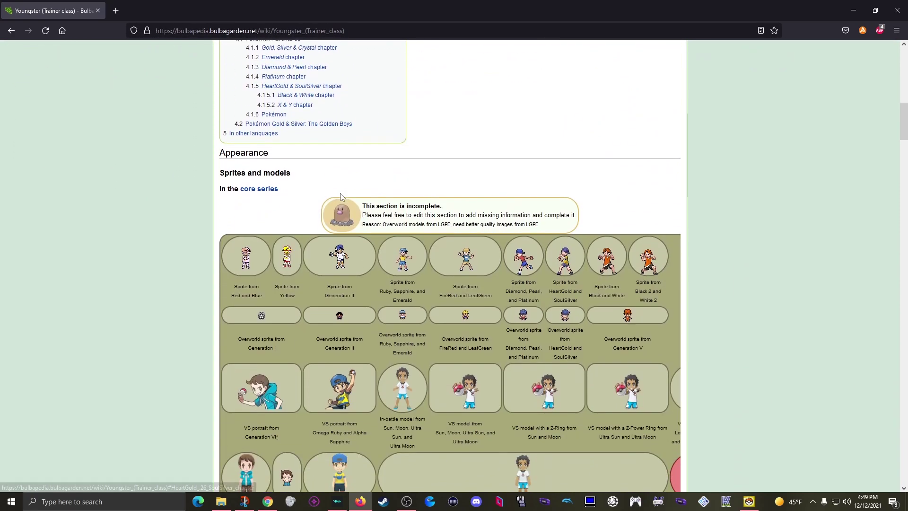
pyautogui.scroll(-7, 348, 194)
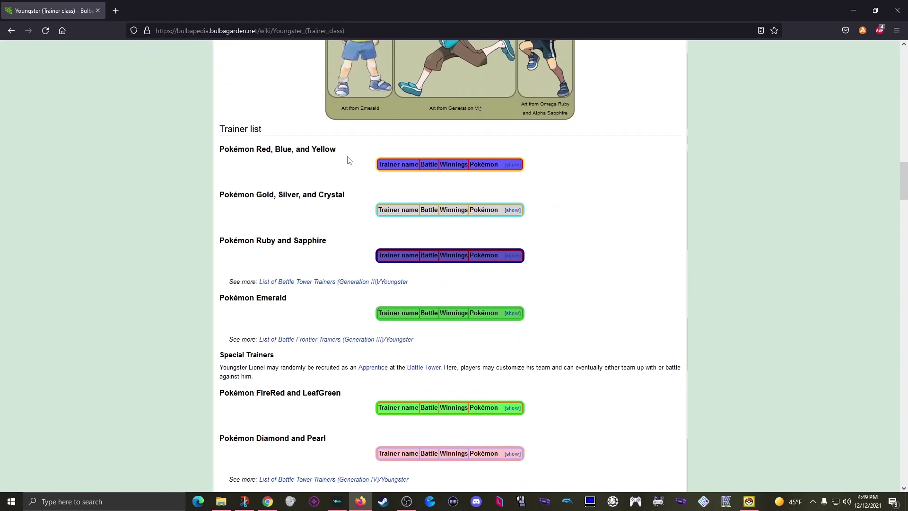
pyautogui.scroll(-6, 437, 190)
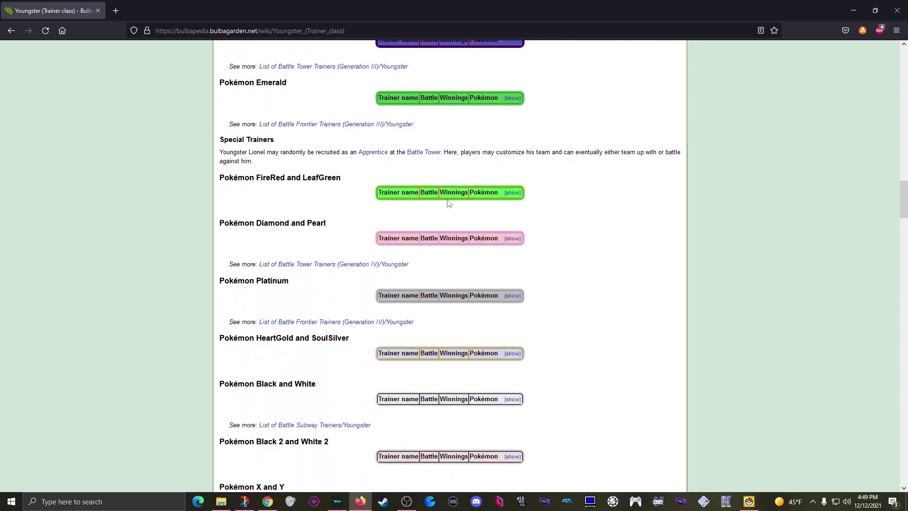
pyautogui.click(513, 222)
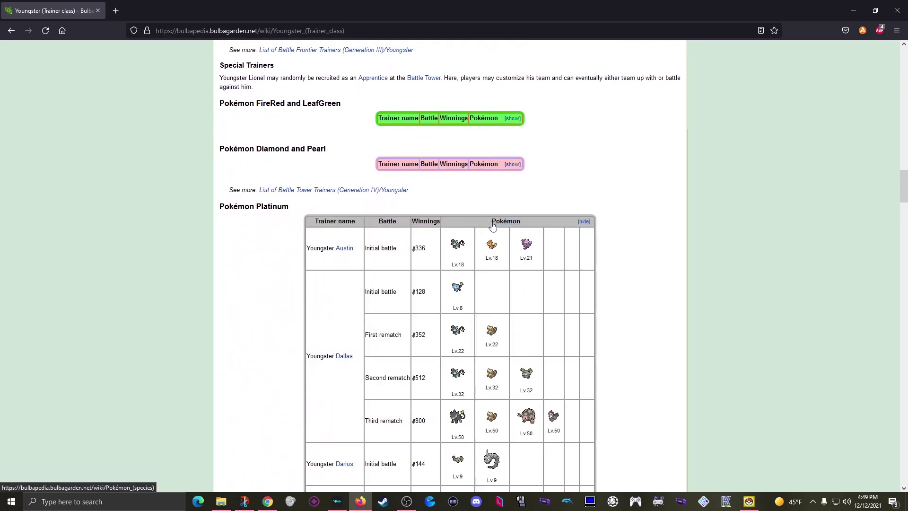
pyautogui.scroll(-2, 471, 231)
pyautogui.scroll(-6, 471, 231)
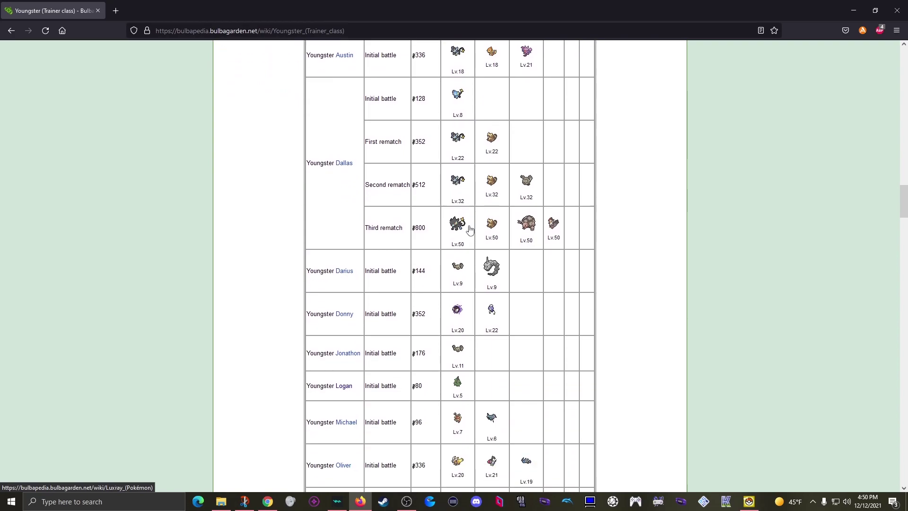
pyautogui.scroll(-5, 470, 229)
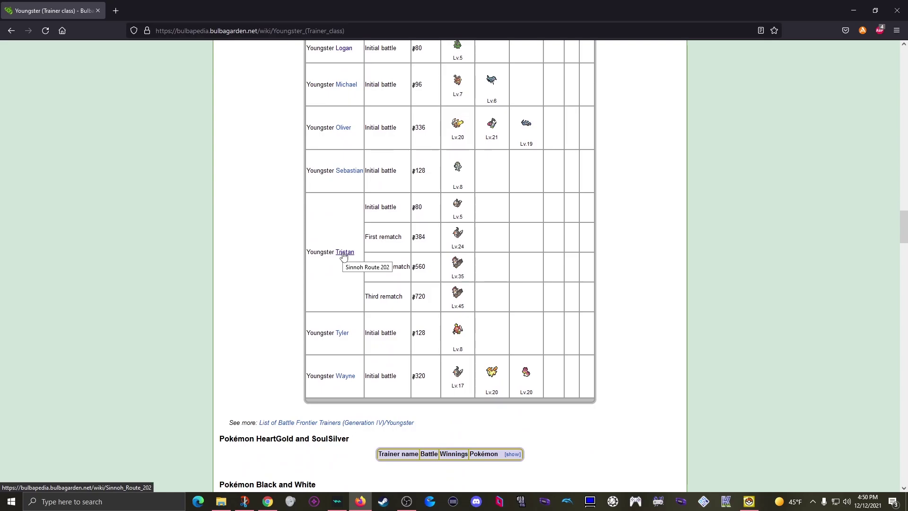
pyautogui.click(343, 255)
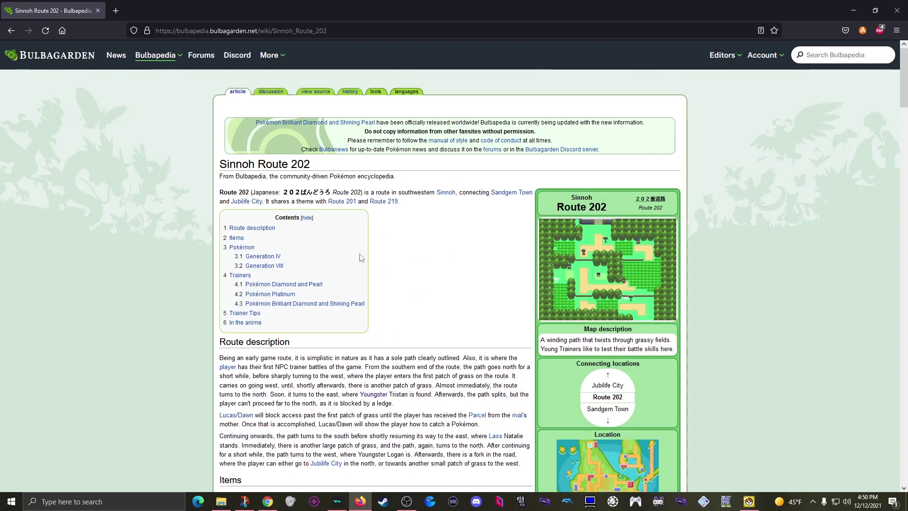
pyautogui.click(854, 11)
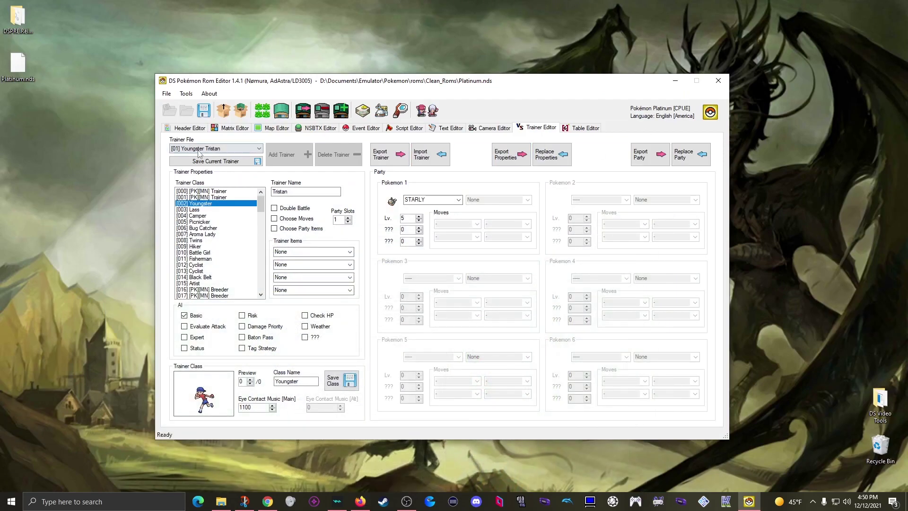
# - Filter the Header Editor locations by '202' and open Route 202's Event File 329
pyautogui.click(185, 128)
pyautogui.click(196, 152)
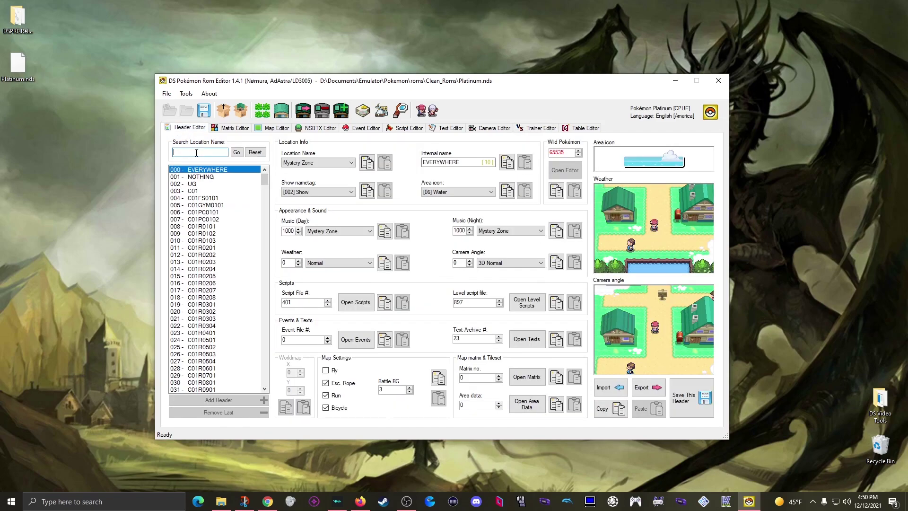
pyautogui.write('202')
pyautogui.click(236, 153)
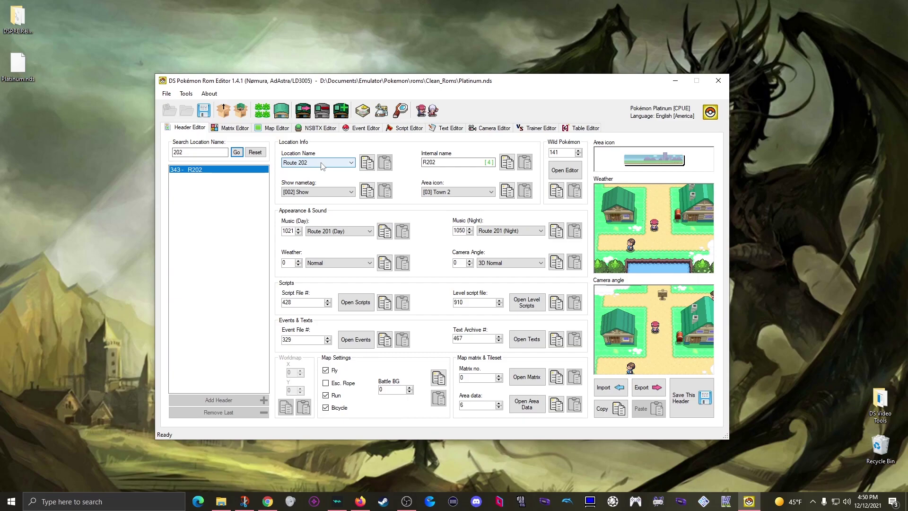
pyautogui.click(358, 343)
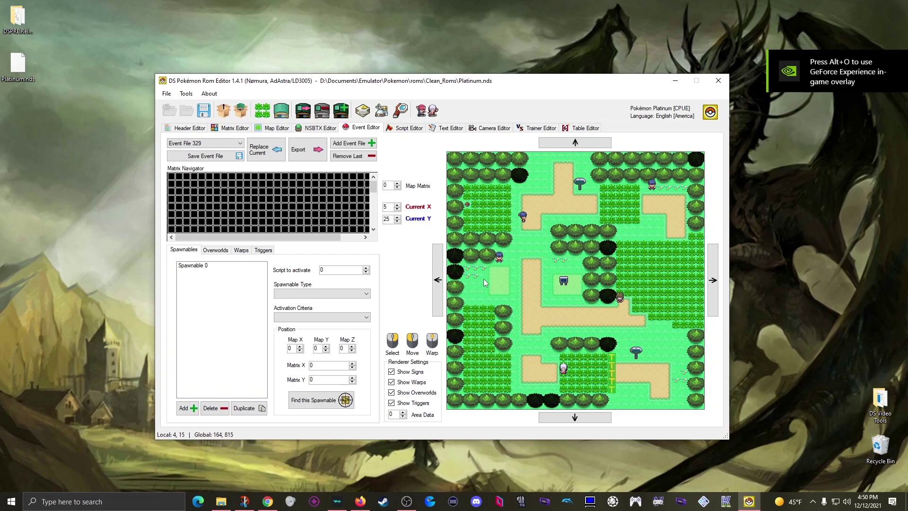
# - Check the map's trainer figures to confirm Youngster Tristan is Overworld 0, then return to his data
pyautogui.click(525, 219)
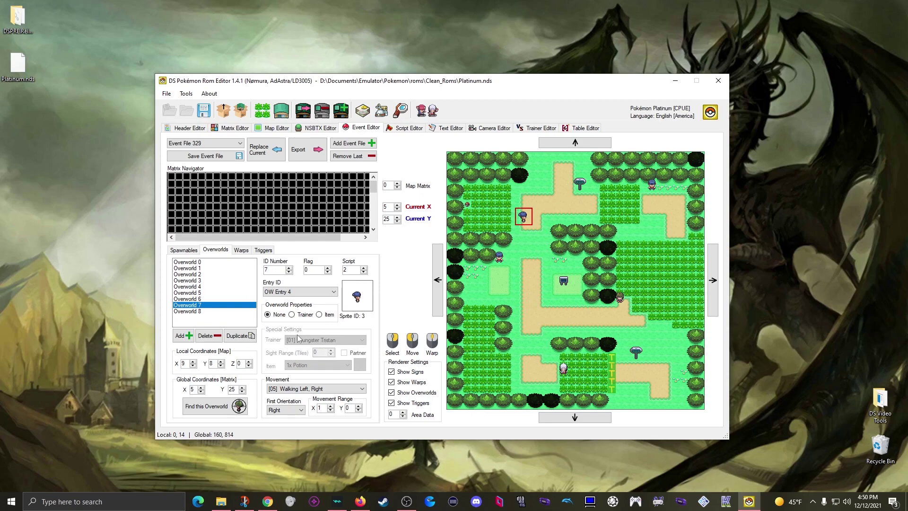
pyautogui.click(652, 184)
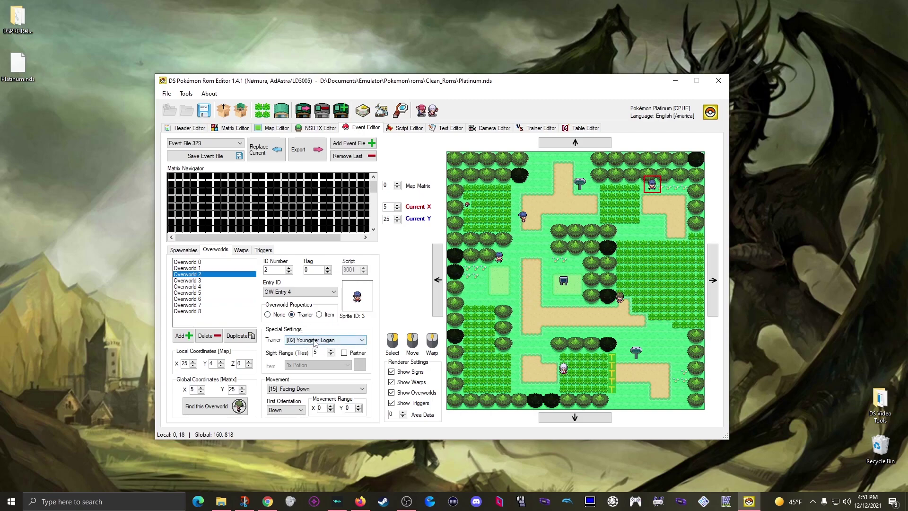
pyautogui.click(621, 301)
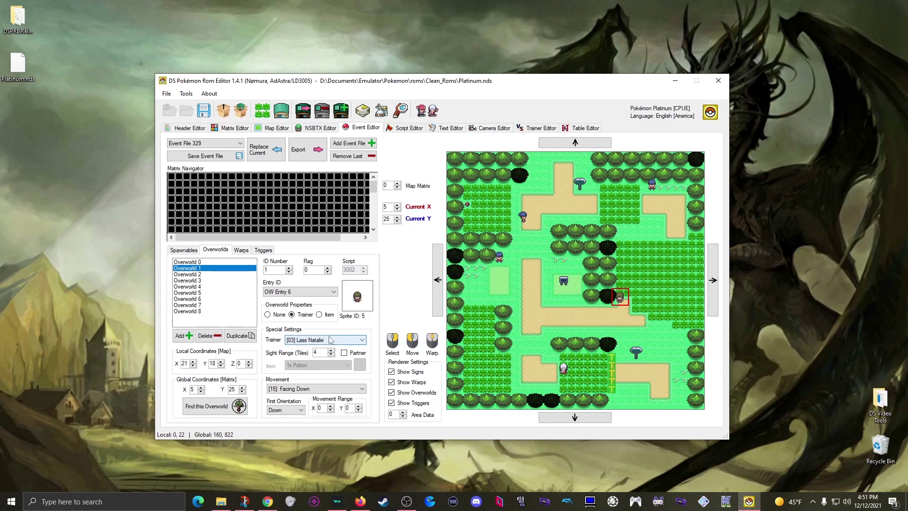
pyautogui.click(500, 257)
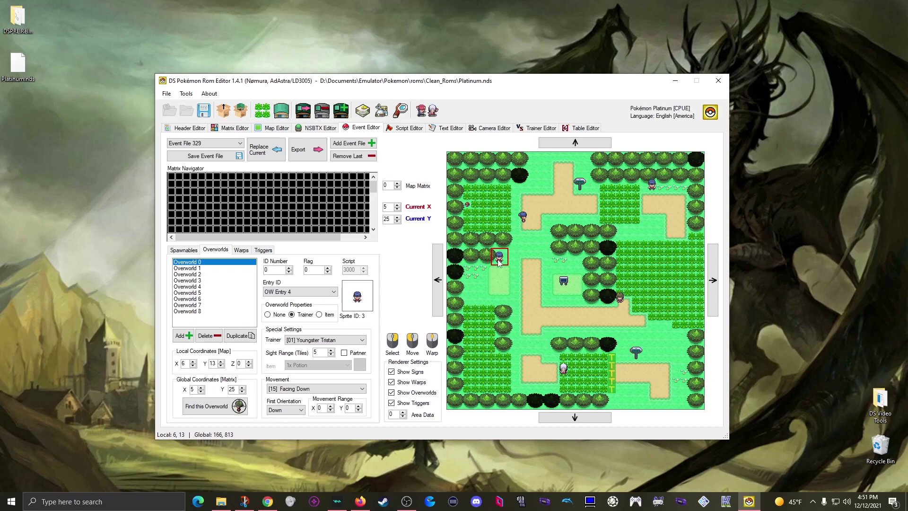
pyautogui.click(534, 128)
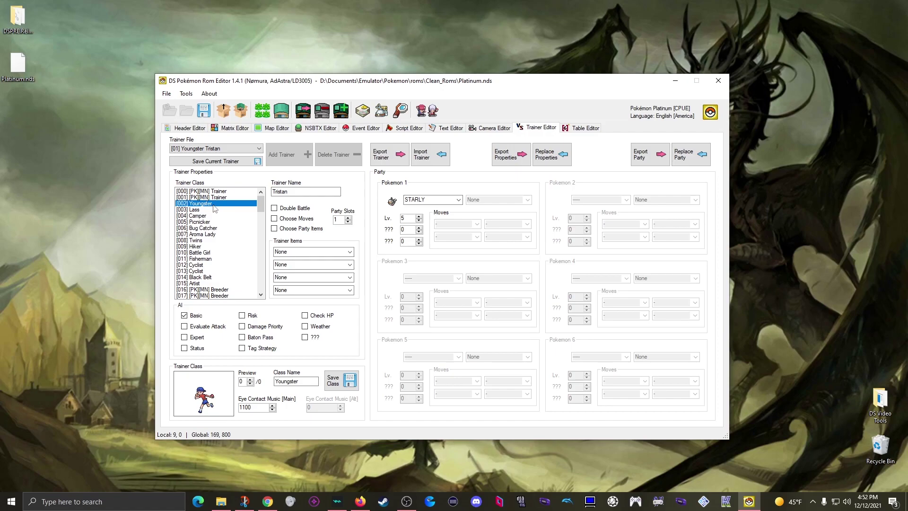
# - Change Tristan's trainer class to [029] Dragon Tamer
pyautogui.moveTo(260, 206); pyautogui.dragTo(260, 224)
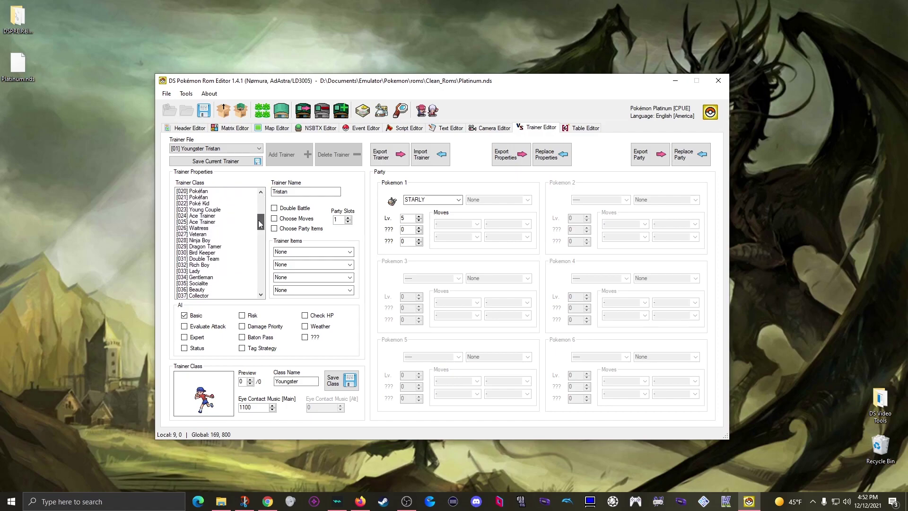
pyautogui.click(216, 247)
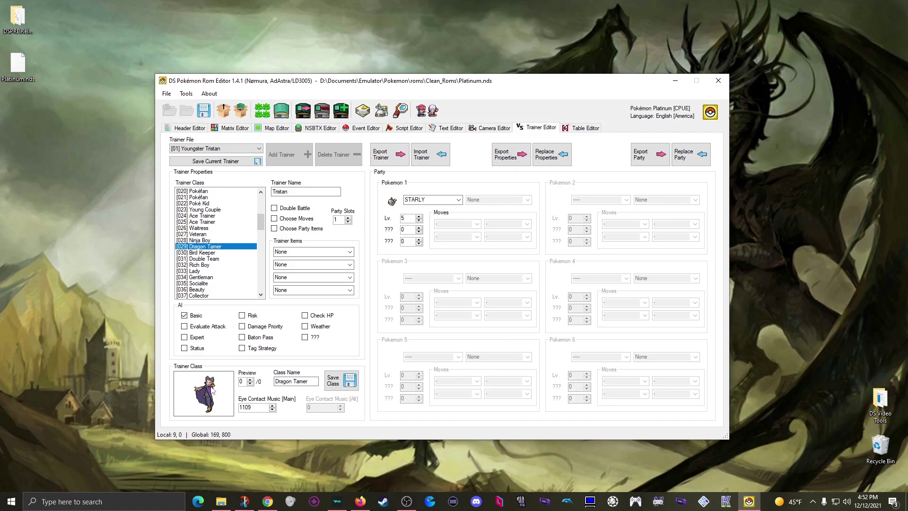
pyautogui.click(358, 128)
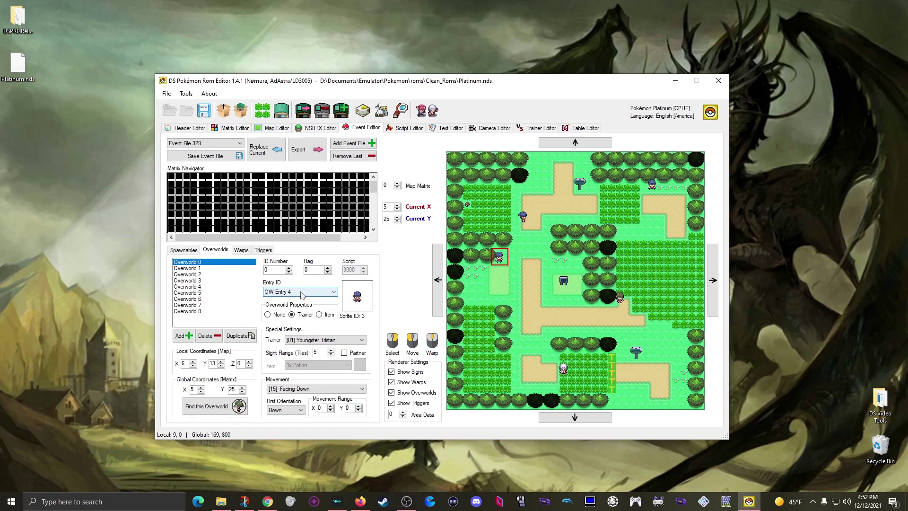
# - Set Overworld 0's sprite to OW Entry 11 and save event file 329
pyautogui.scroll(-5, 301, 294)
pyautogui.scroll(-1, 300, 295)
pyautogui.scroll(-1, 301, 294)
pyautogui.click(208, 156)
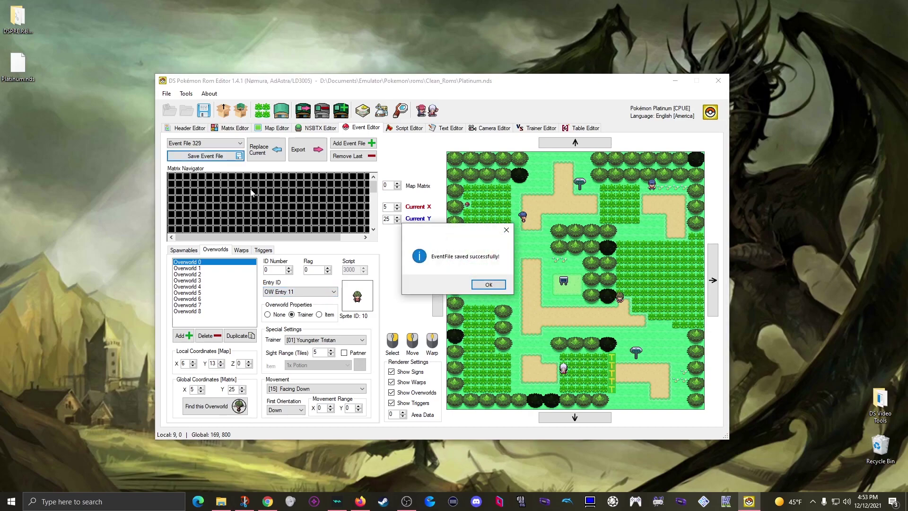
pyautogui.click(489, 285)
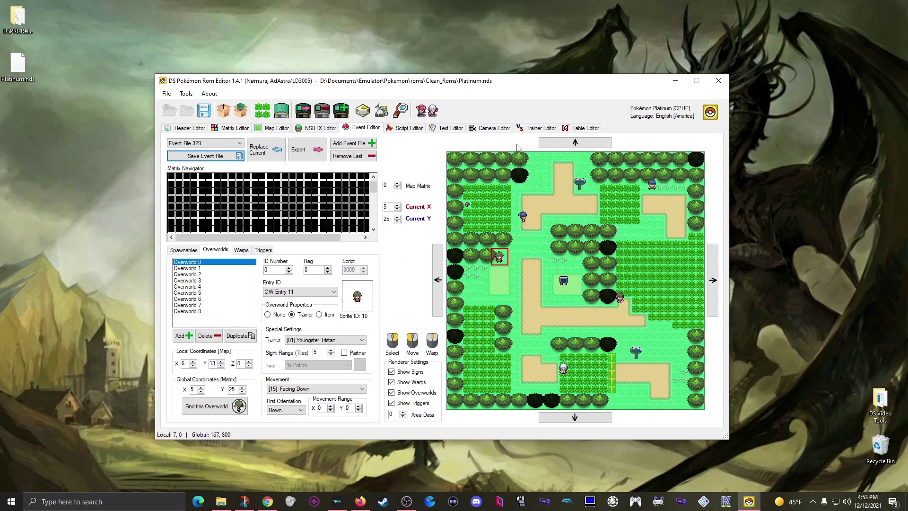
pyautogui.click(527, 131)
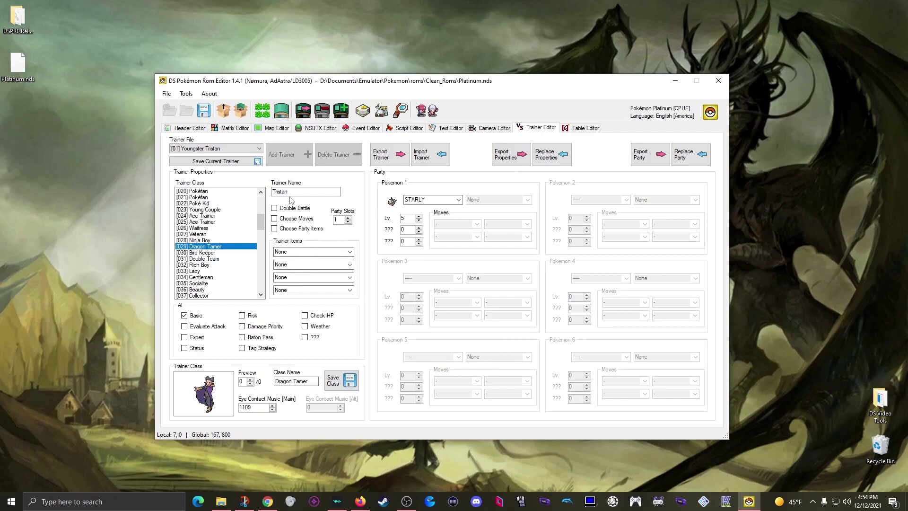
# - Rename the trainer to Taylor and set the first trainer item to Full Restore
pyautogui.moveTo(294, 192); pyautogui.dragTo(269, 192)
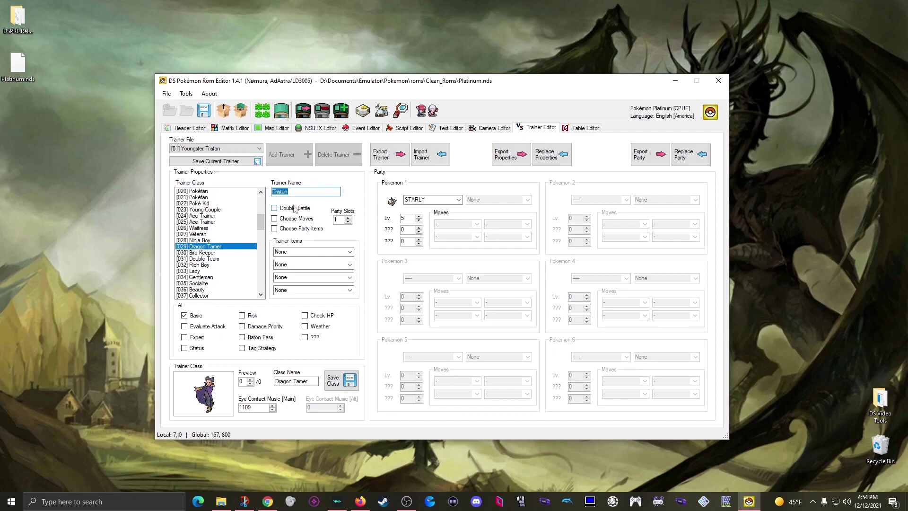
pyautogui.write('Taylor')
pyautogui.click(299, 252)
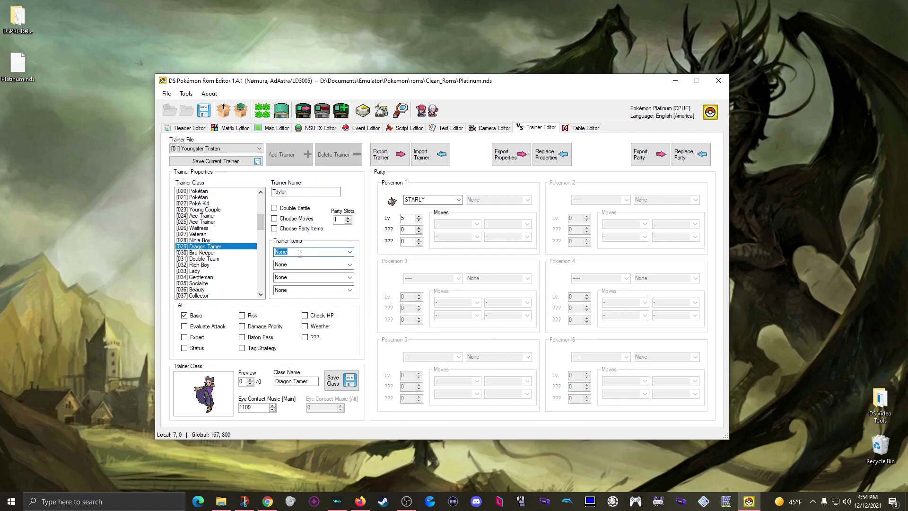
pyautogui.click(349, 251)
pyautogui.moveTo(351, 274)
pyautogui.mouseDown()
pyautogui.moveTo(352, 284)
pyautogui.moveTo(349, 265)
pyautogui.mouseUp()
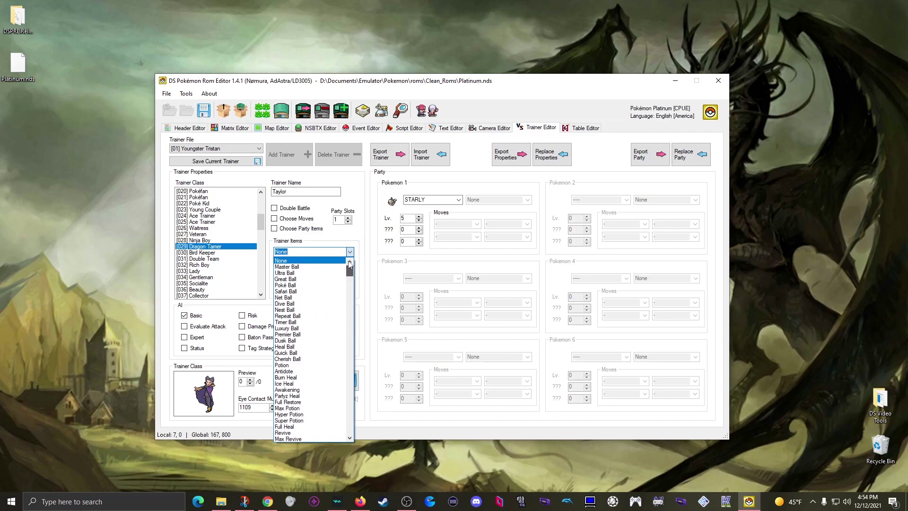
pyautogui.click(297, 252)
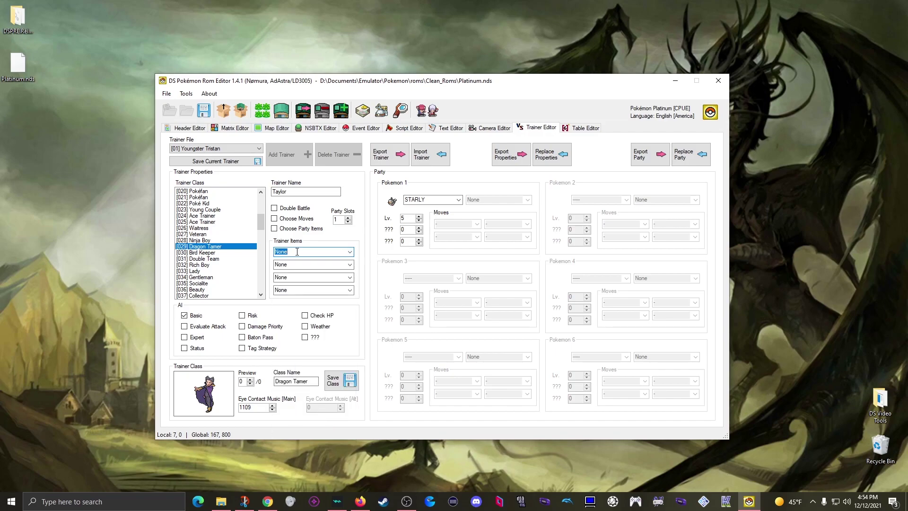
pyautogui.write('Full')
pyautogui.click(349, 252)
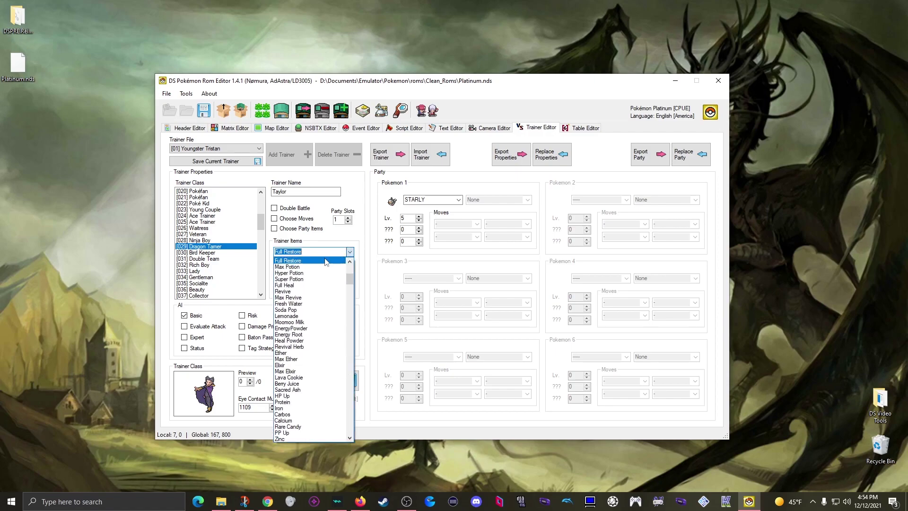
# - Set the second trainer item to Full Restore
pyautogui.click(301, 261)
pyautogui.click(288, 264)
pyautogui.write('Full')
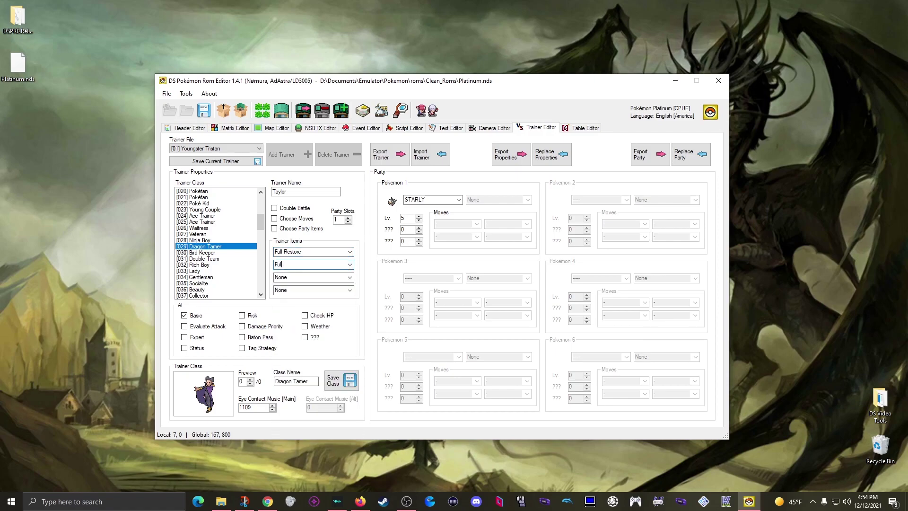
pyautogui.click(350, 265)
pyautogui.click(329, 278)
# - Turn on Damage Priority AI and save trainer 01
pyautogui.click(244, 327)
pyautogui.click(214, 163)
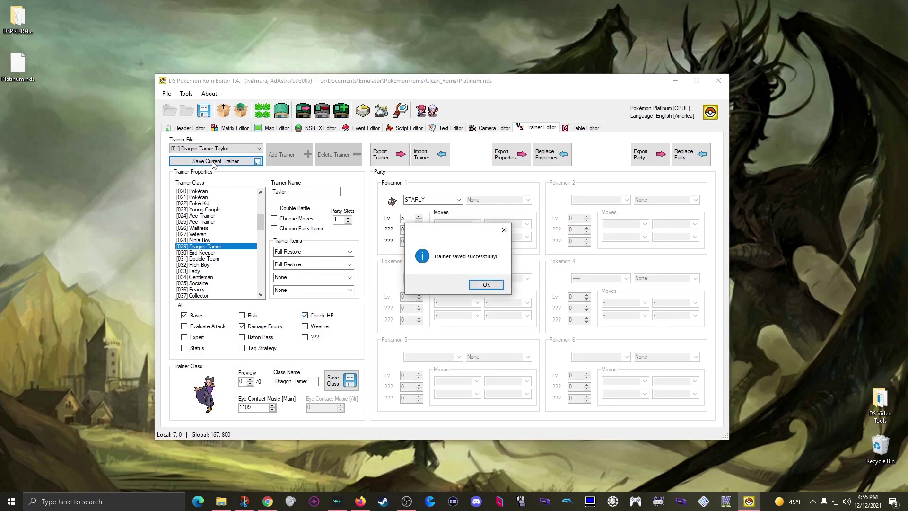
pyautogui.click(487, 286)
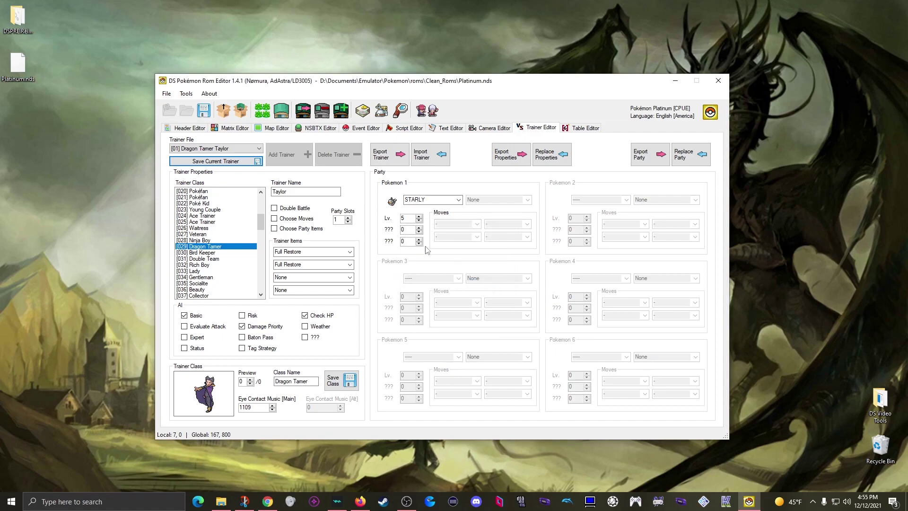
pyautogui.click(232, 150)
pyautogui.moveTo(259, 167); pyautogui.dragTo(263, 284)
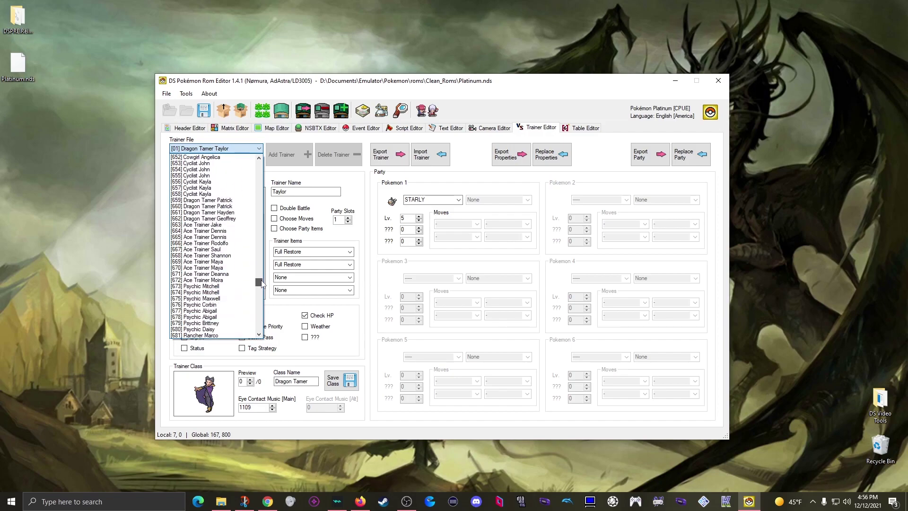
pyautogui.click(226, 213)
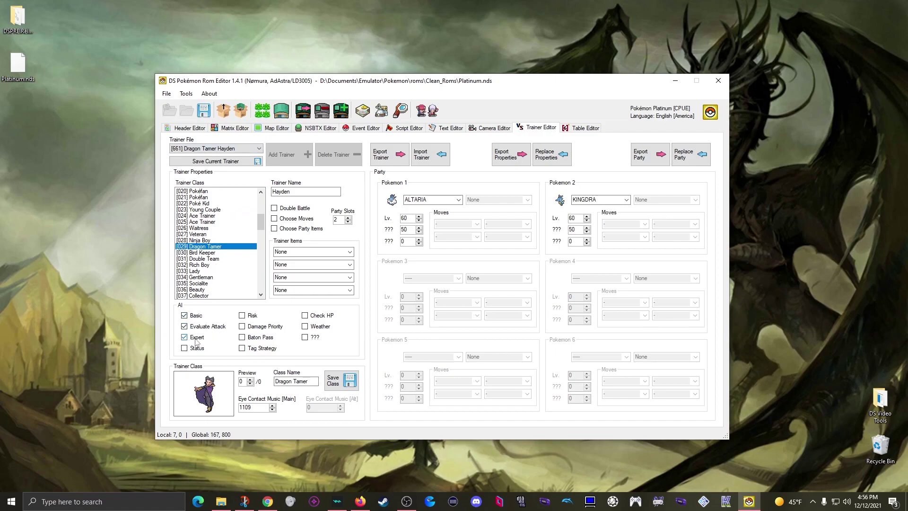
pyautogui.click(227, 149)
pyautogui.moveTo(260, 288); pyautogui.dragTo(265, 161)
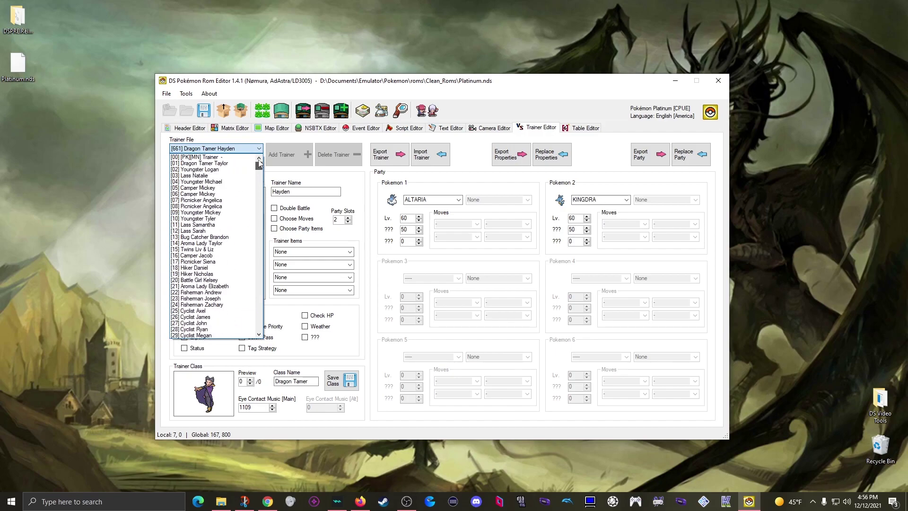
pyautogui.click(220, 163)
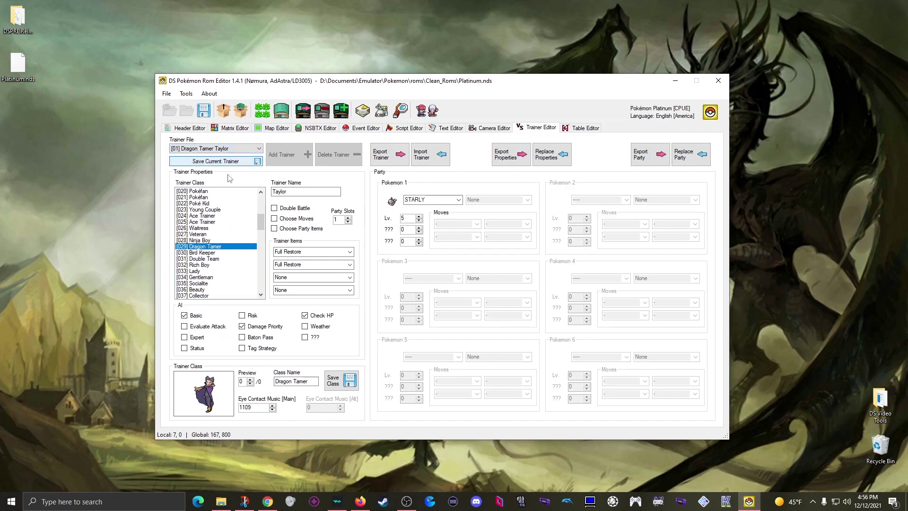
# - Swap Damage Priority and Check HP for Evaluate Attack and Expert AI, and raise party slots to 3
pyautogui.click(241, 327)
pyautogui.click(305, 315)
pyautogui.click(184, 326)
pyautogui.click(185, 337)
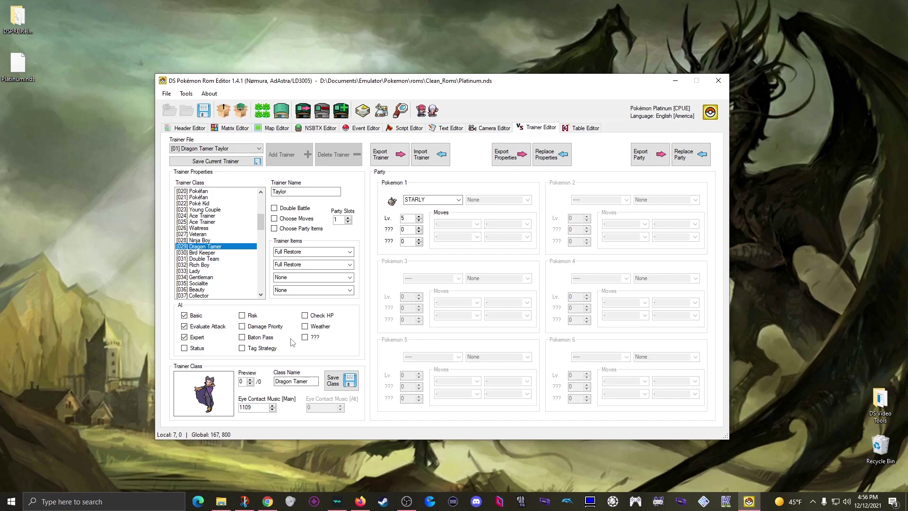
pyautogui.click(348, 218)
pyautogui.click(348, 218)
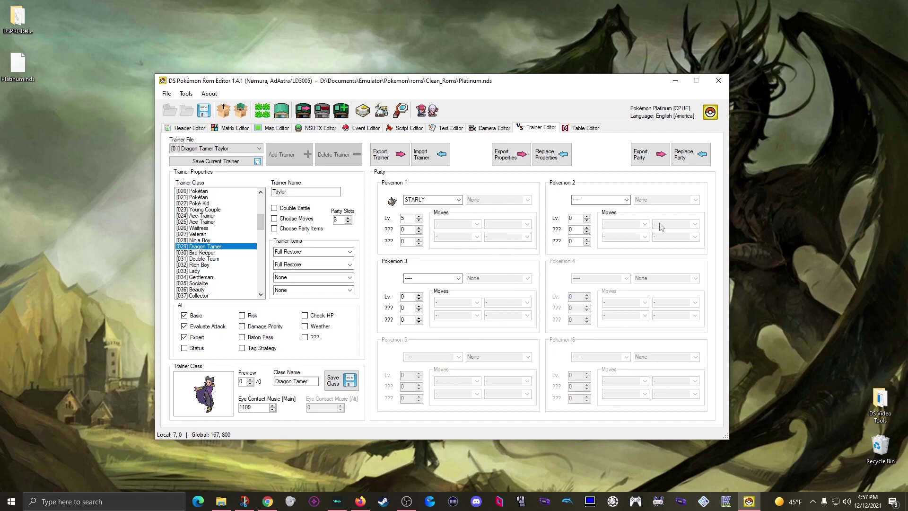
# - Enable Choose Moves and Choose Party Items for Taylor's party, then select Pokémon 1's species STARLY
pyautogui.click(275, 219)
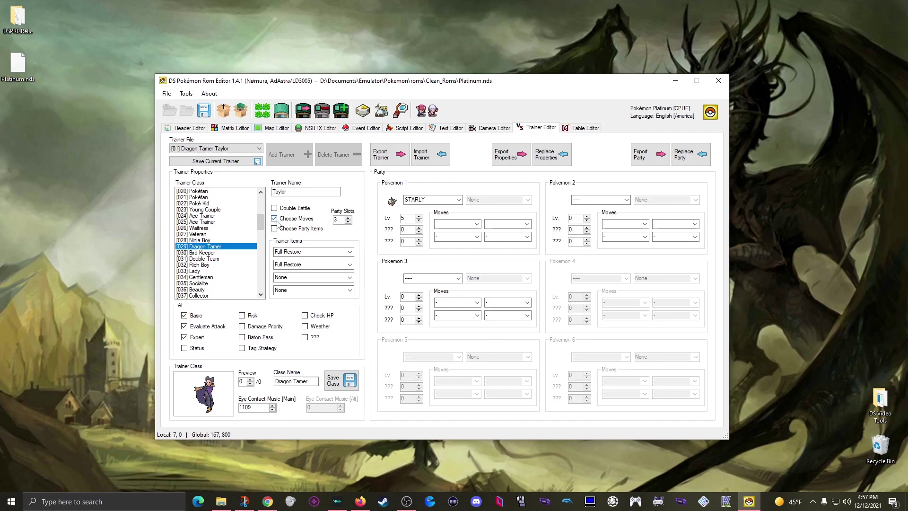
pyautogui.click(275, 219)
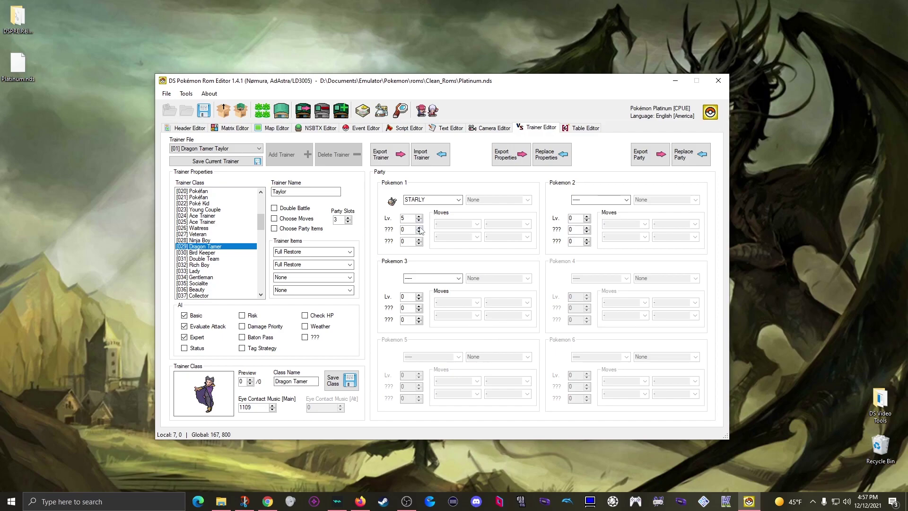
pyautogui.click(274, 218)
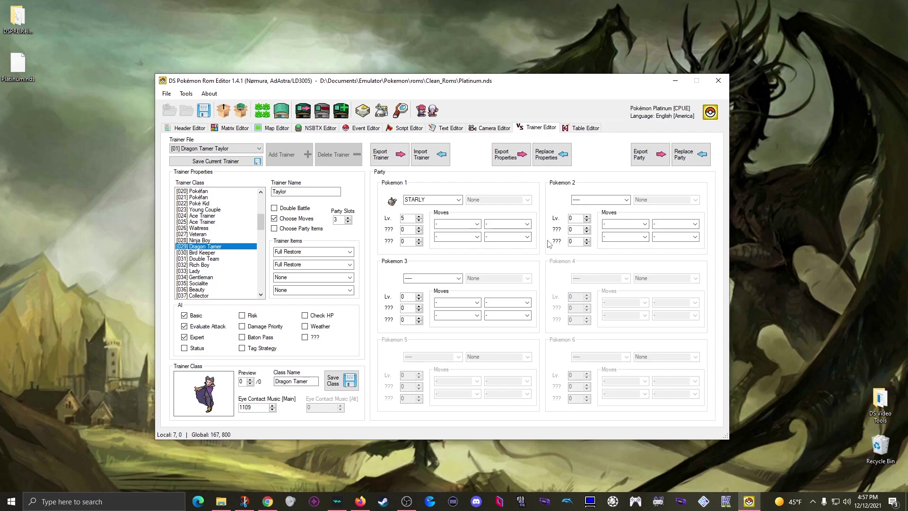
pyautogui.click(275, 229)
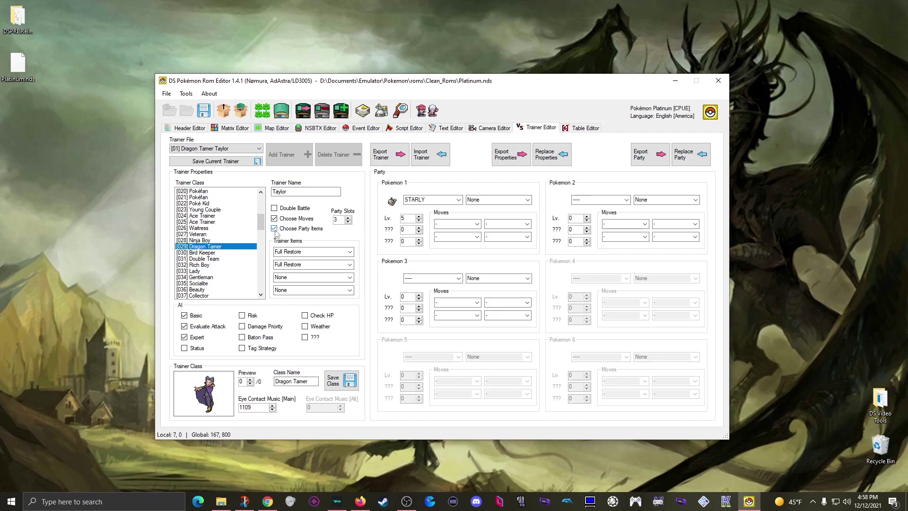
pyautogui.doubleClick(414, 200)
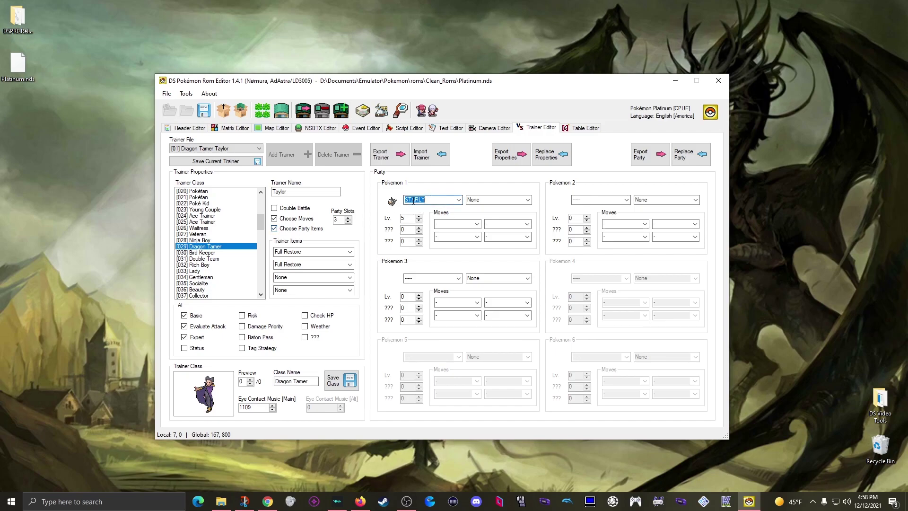